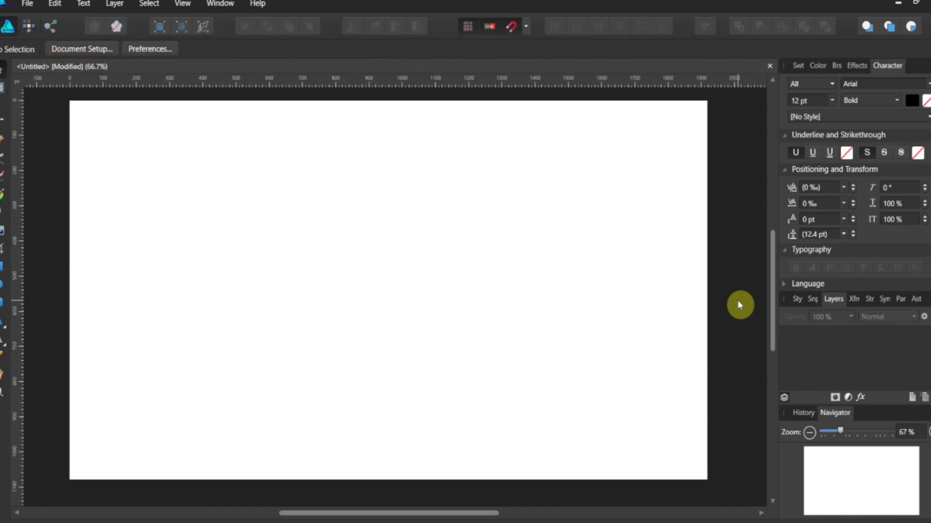
# - Open the Text Styles panel from View > Studio and move it to the upper right
pyautogui.click(799, 301)
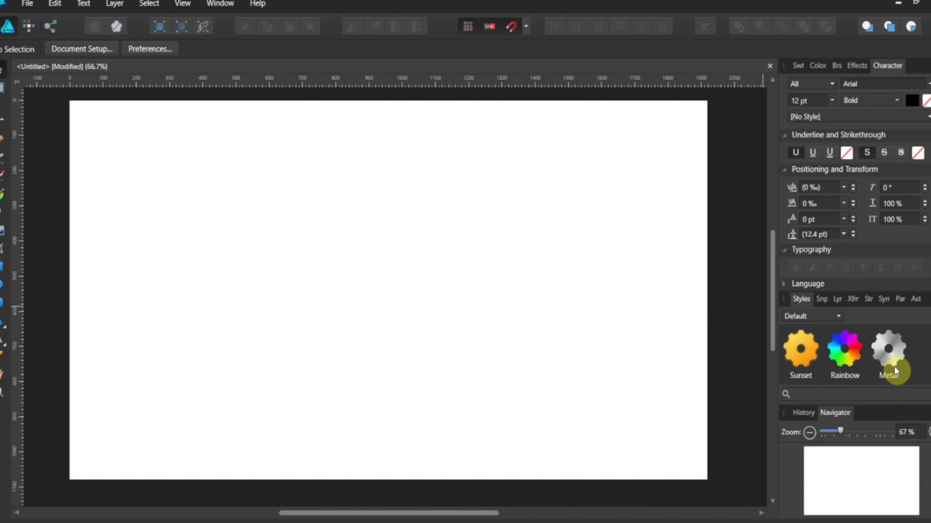
pyautogui.click(193, 9)
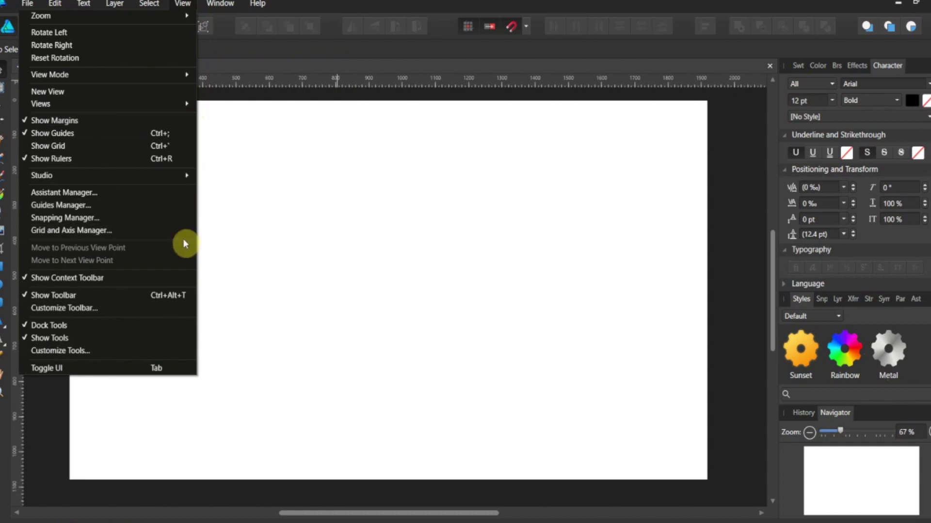
pyautogui.moveTo(187, 178)
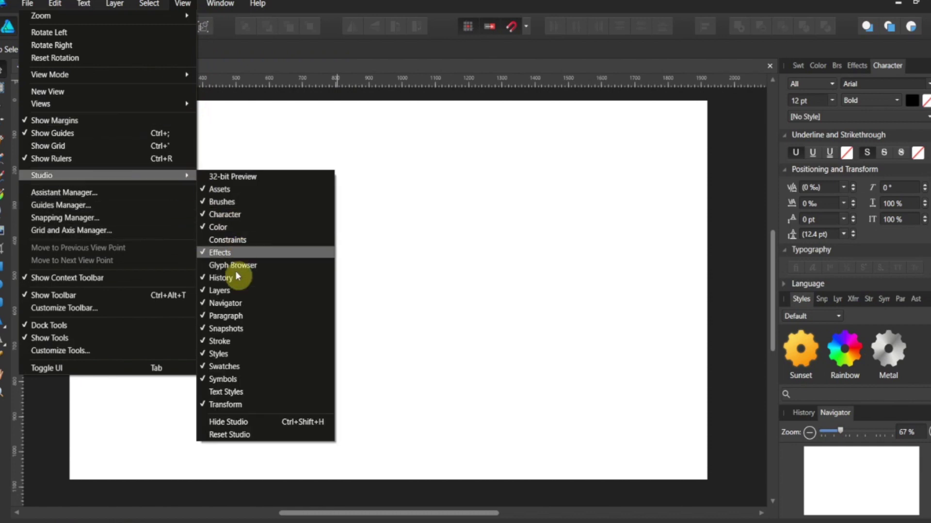
pyautogui.click(216, 397)
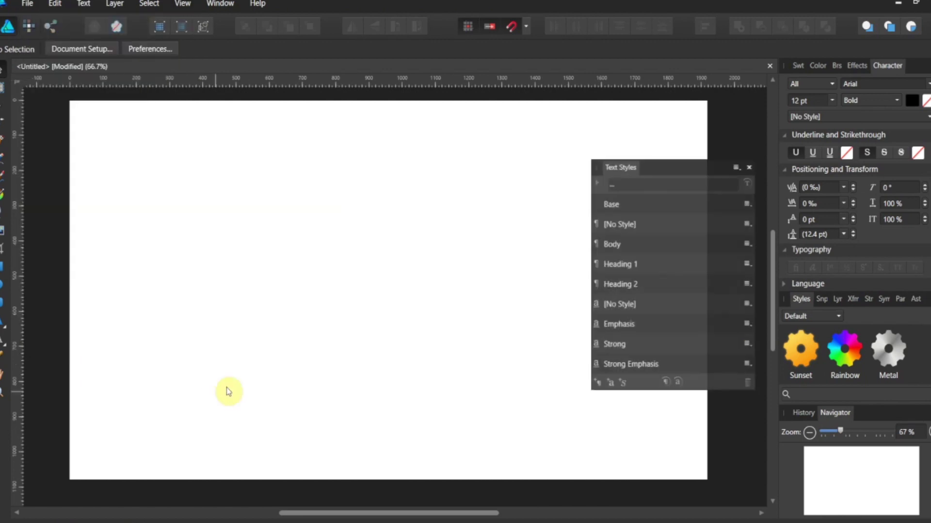
pyautogui.moveTo(677, 166); pyautogui.dragTo(825, 113)
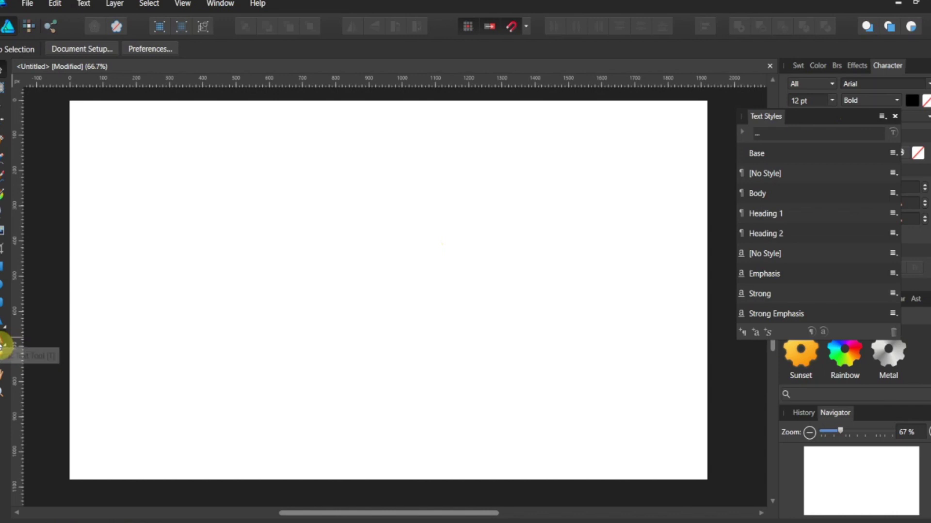
pyautogui.click(2, 342)
# - Create large artistic text 'FUNNY' on the page and nudge it up and right
pyautogui.moveTo(155, 252); pyautogui.dragTo(208, 332)
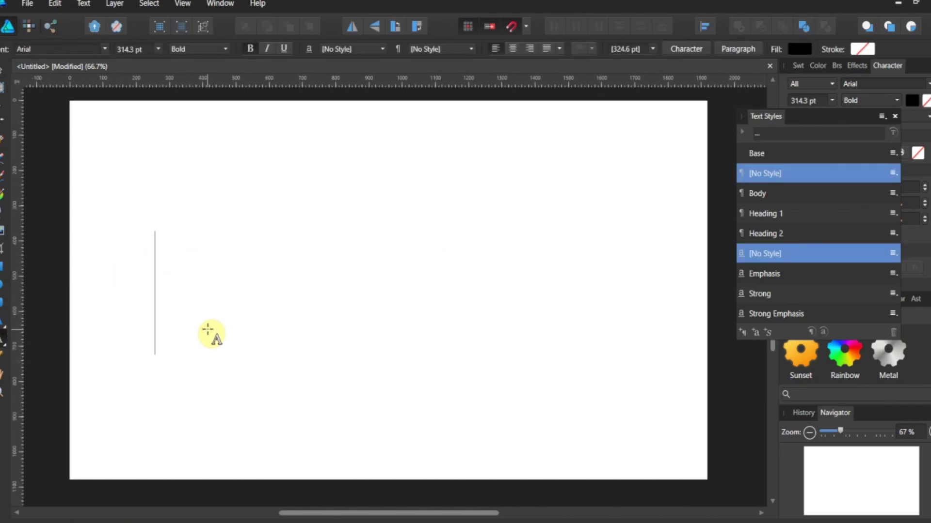
pyautogui.write('FUNNY')
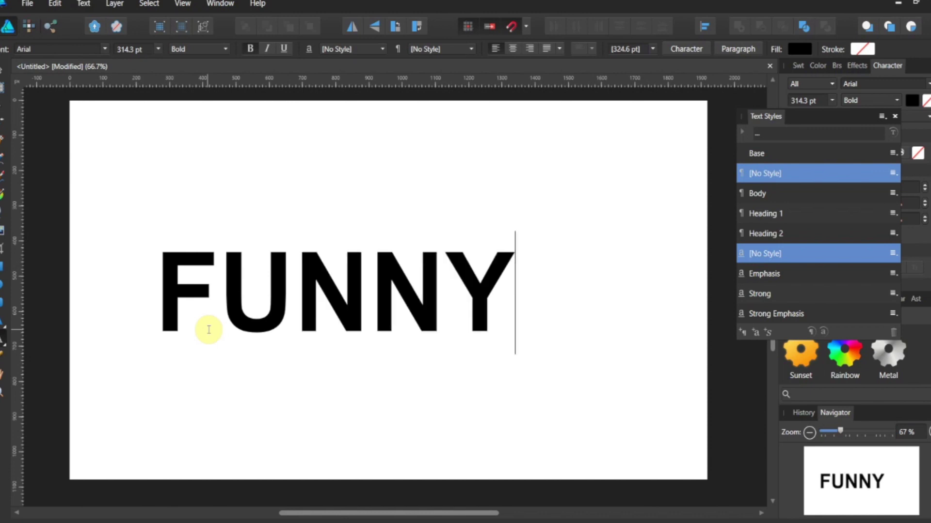
pyautogui.press('Escape')
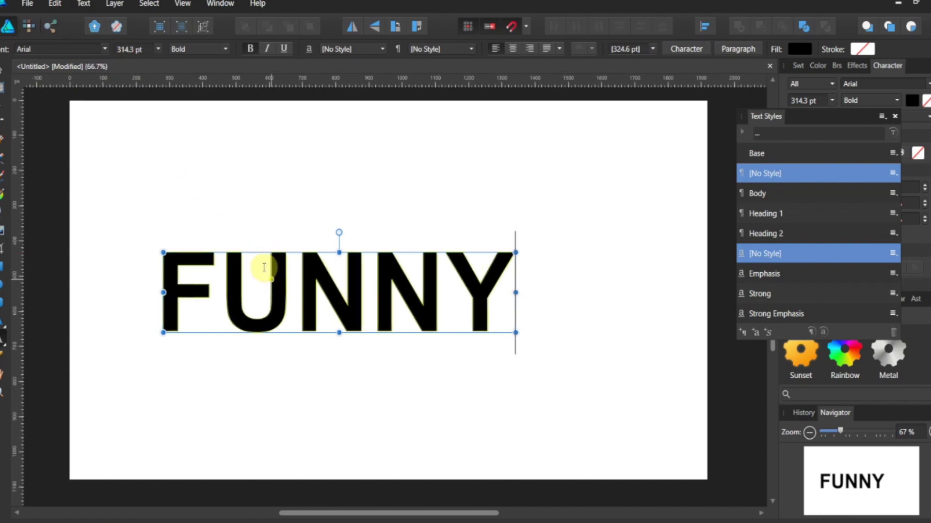
pyautogui.click(7, 73)
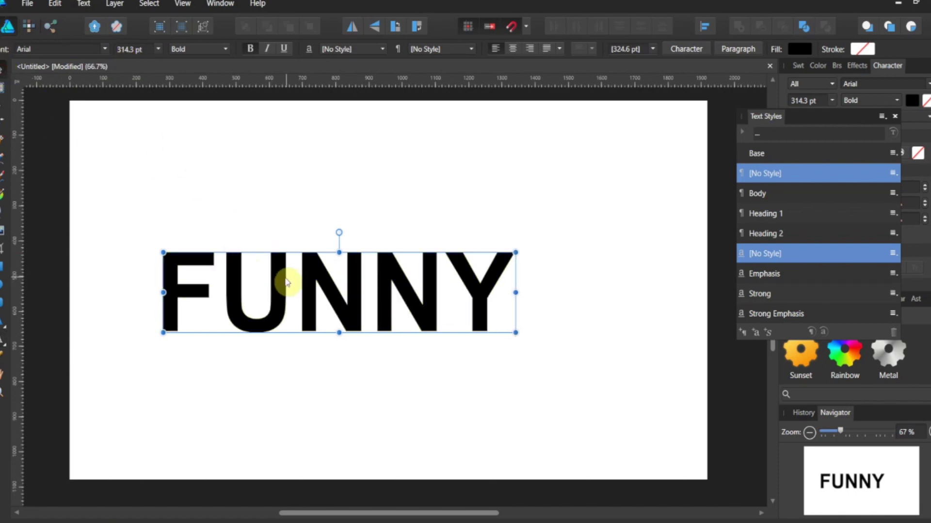
pyautogui.moveTo(283, 277); pyautogui.dragTo(299, 262)
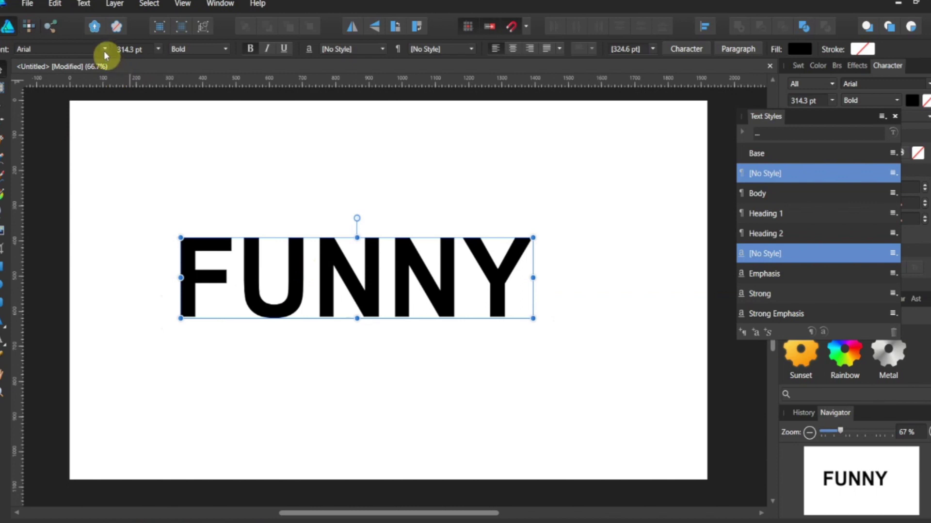
# - Inspect the font, character style and paragraph style lists without changing them
pyautogui.click(104, 51)
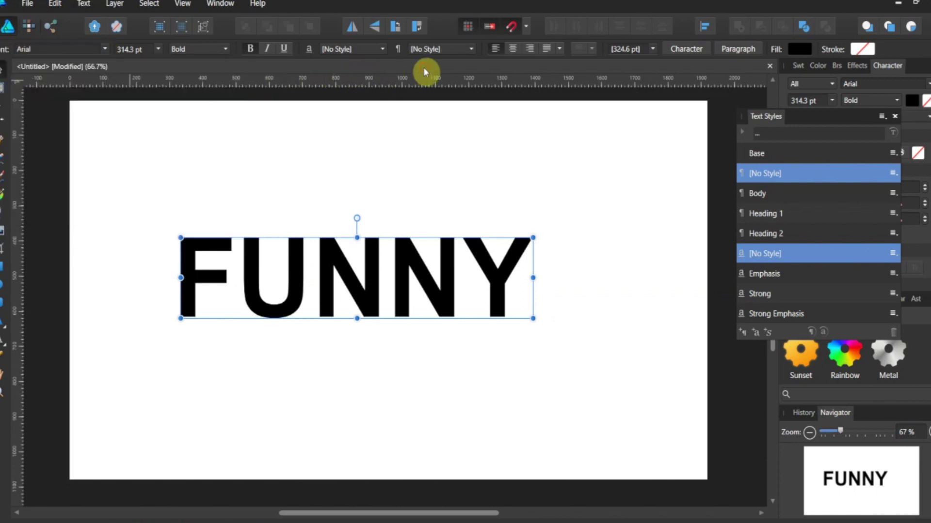
pyautogui.click(342, 53)
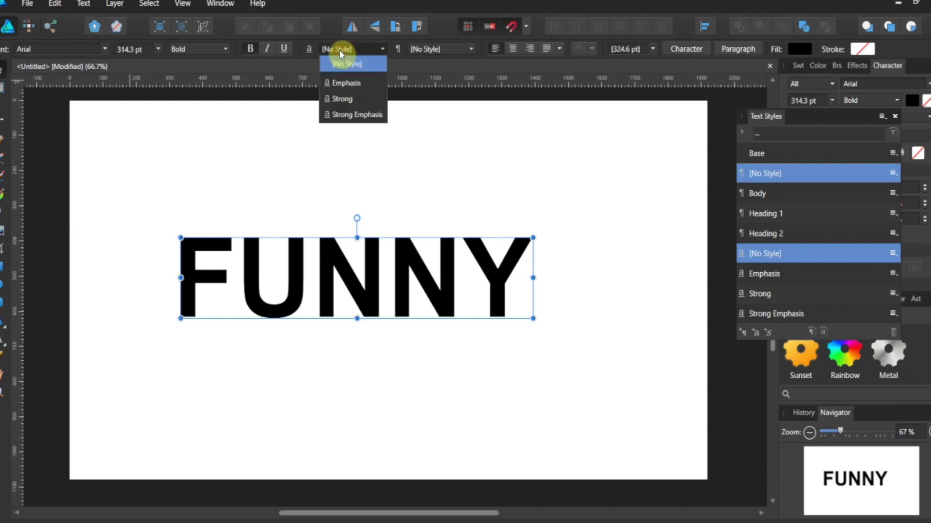
pyautogui.click(420, 48)
pyautogui.click(422, 49)
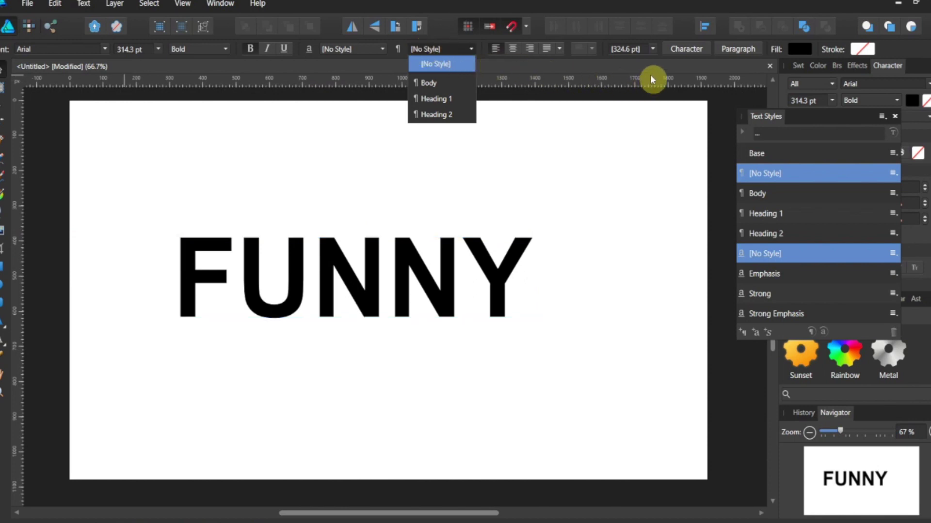
pyautogui.click(669, 65)
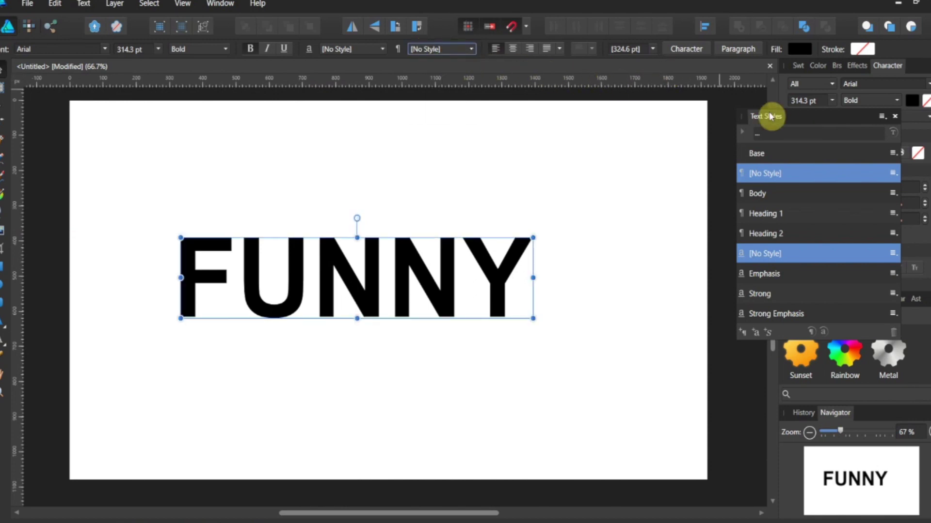
# - Move the Text Styles panel onto the canvas and create a new character style from FUNNY
pyautogui.moveTo(765, 117); pyautogui.dragTo(604, 118)
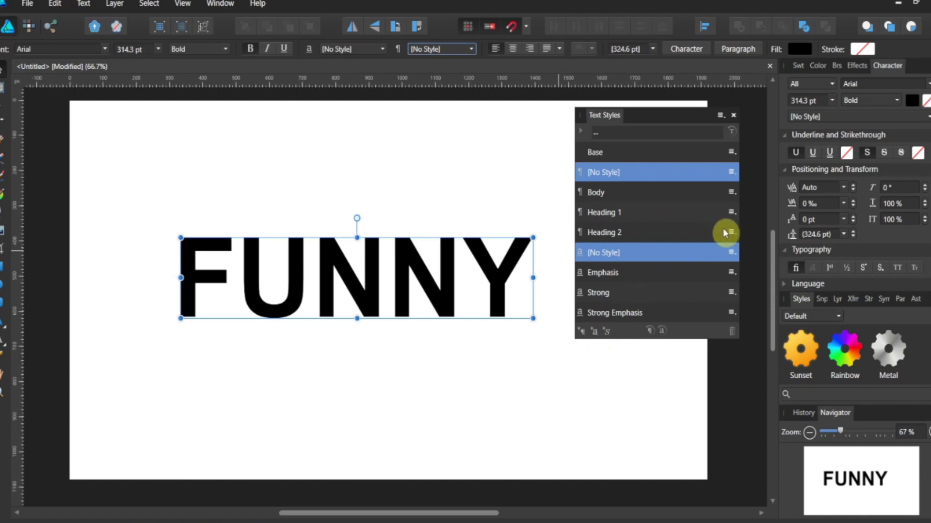
pyautogui.click(731, 193)
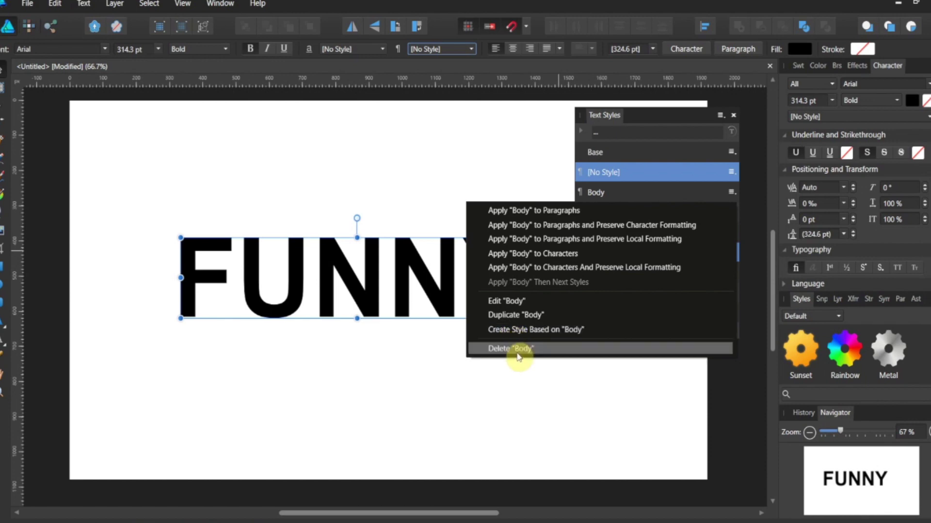
pyautogui.click(639, 115)
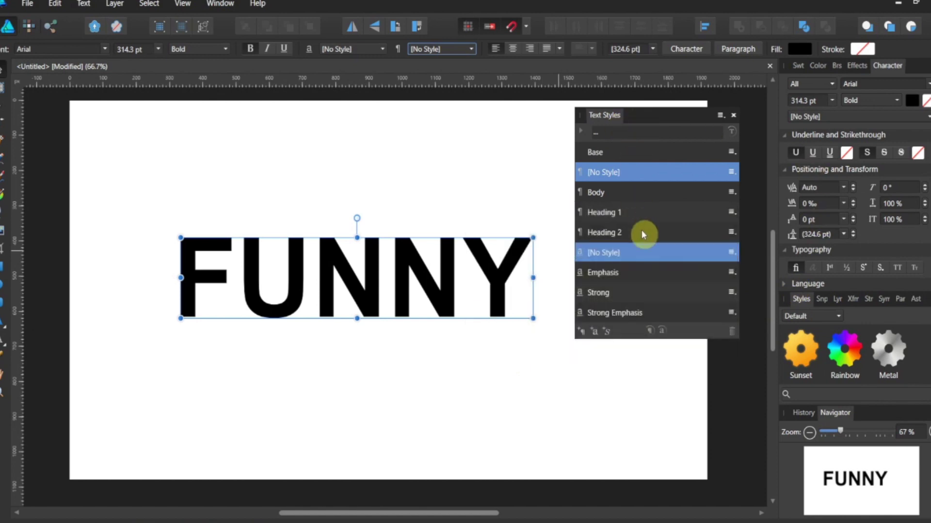
pyautogui.click(596, 334)
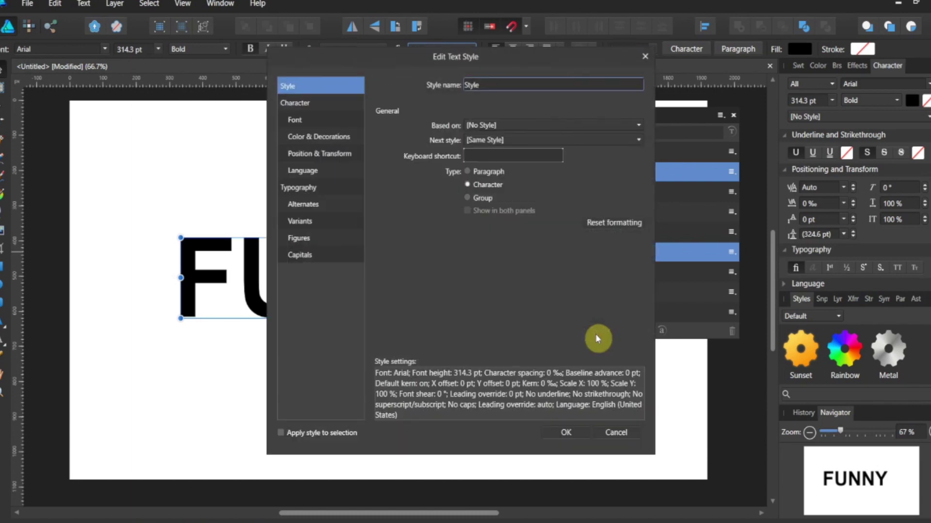
# - Name the new character style 'Bold and Angry', keep it based on no style, and view Font settings
pyautogui.moveTo(416, 53); pyautogui.dragTo(694, 82)
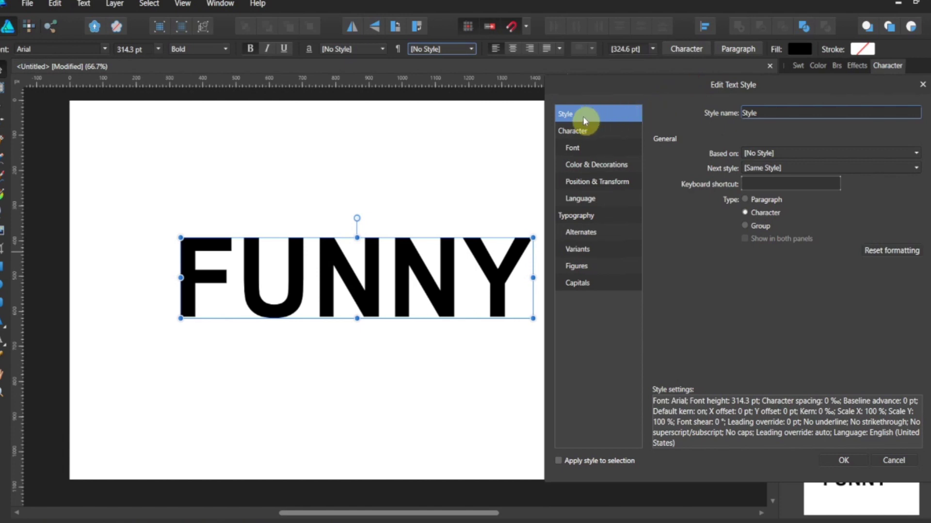
pyautogui.doubleClick(762, 113)
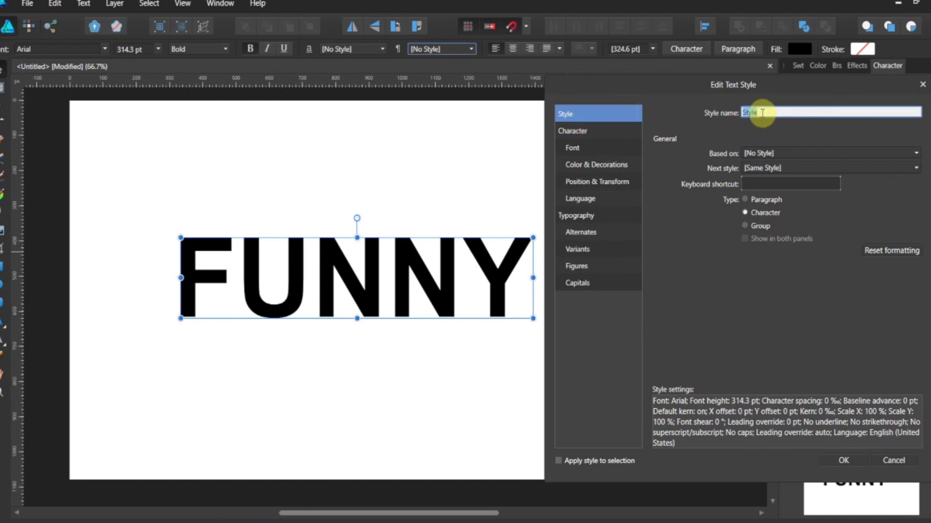
pyautogui.write('Bold and Angry')
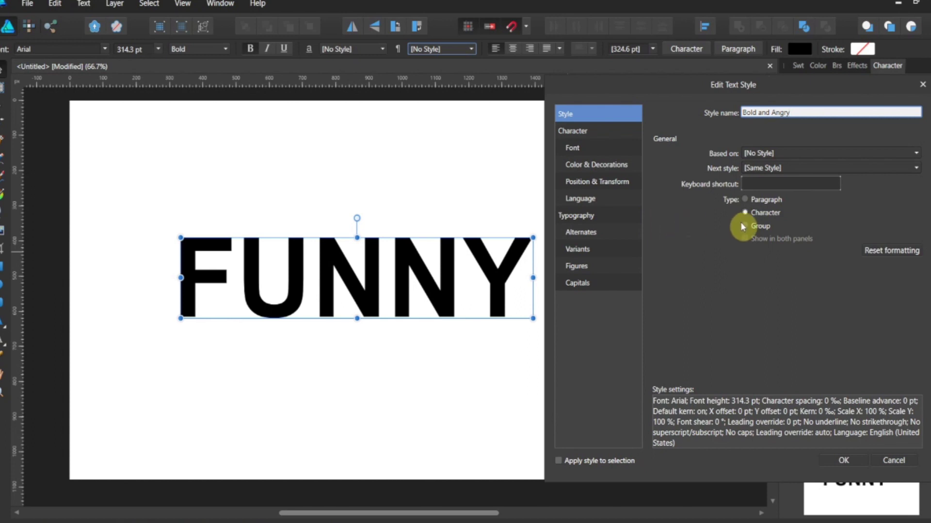
pyautogui.click(915, 155)
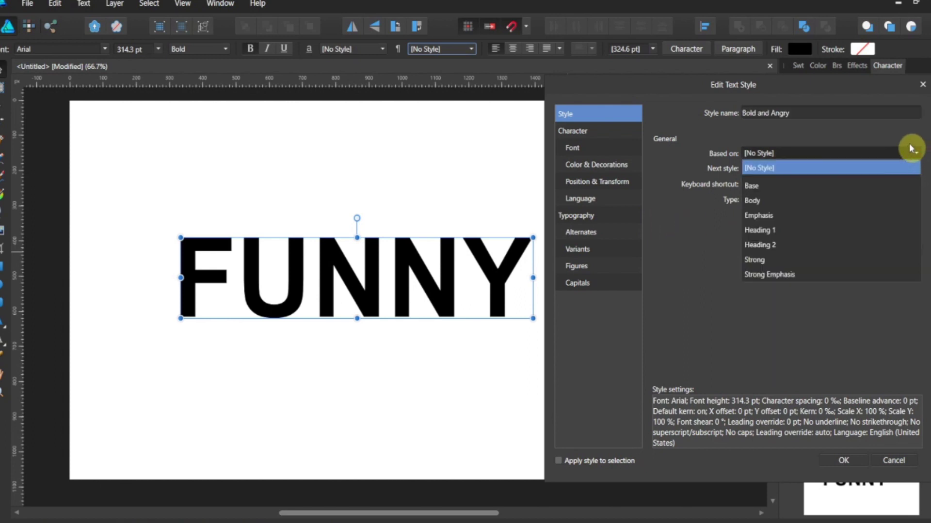
pyautogui.click(904, 141)
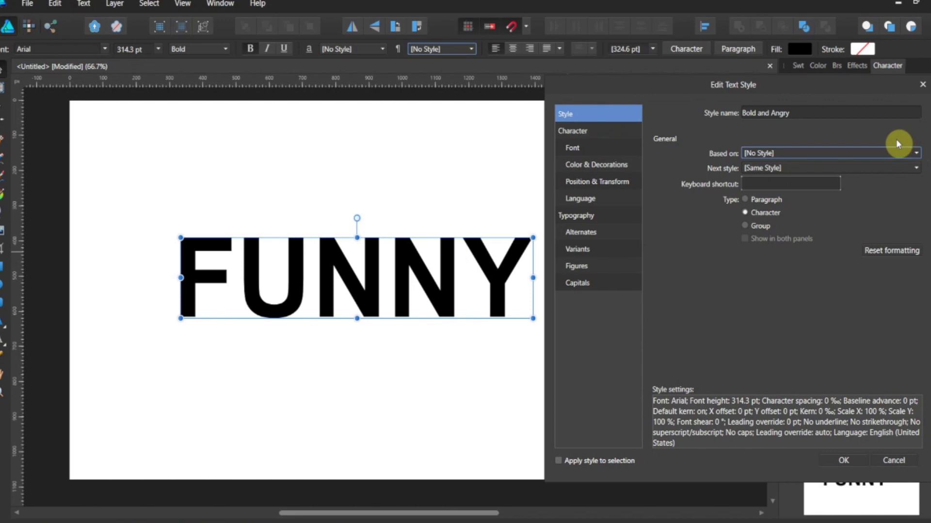
pyautogui.click(569, 150)
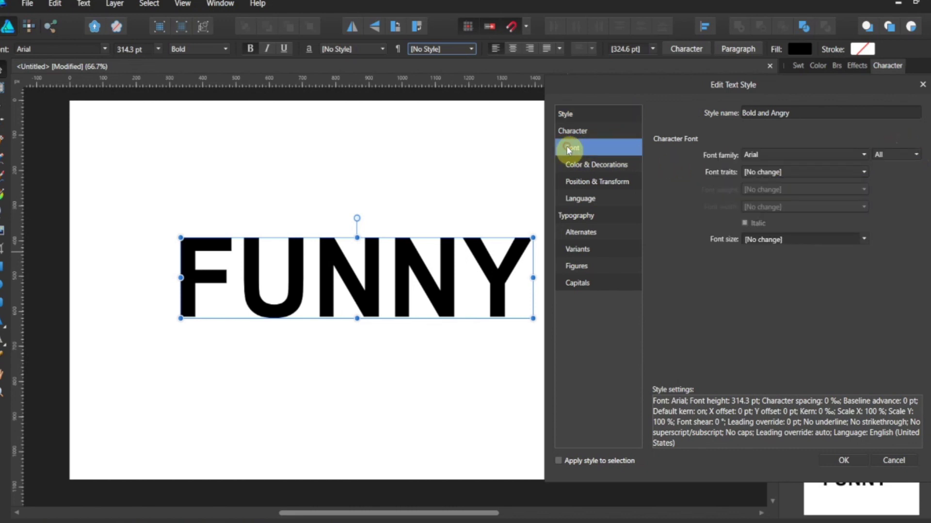
# - Change the Bold and Angry font family to Impact with Regular traits
pyautogui.click(864, 155)
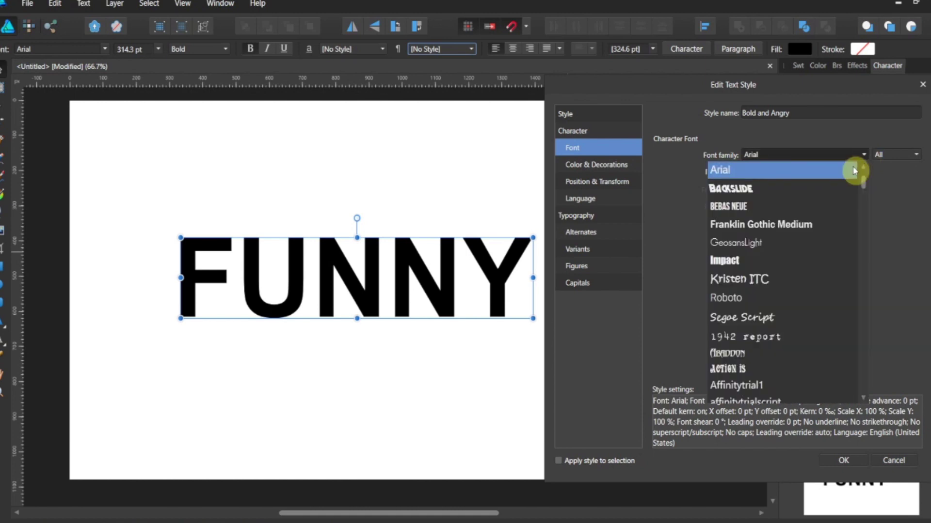
pyautogui.click(838, 261)
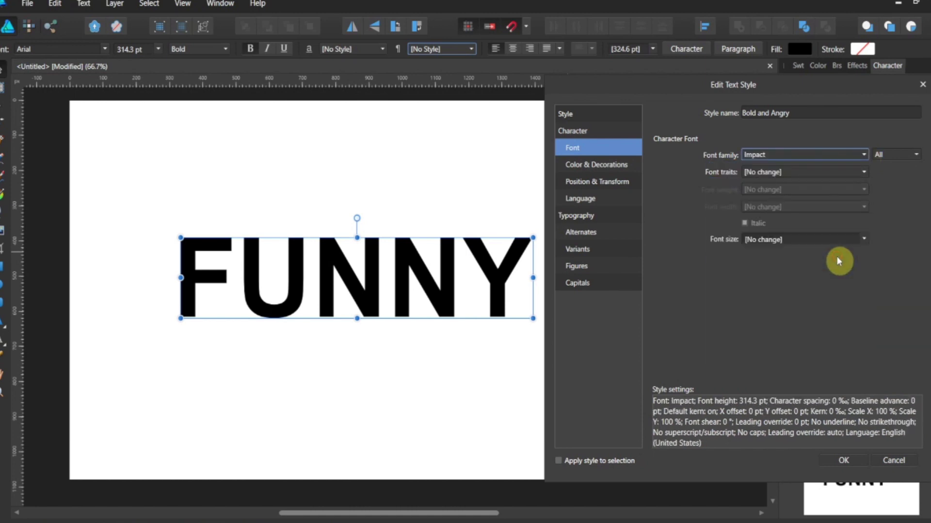
pyautogui.click(916, 155)
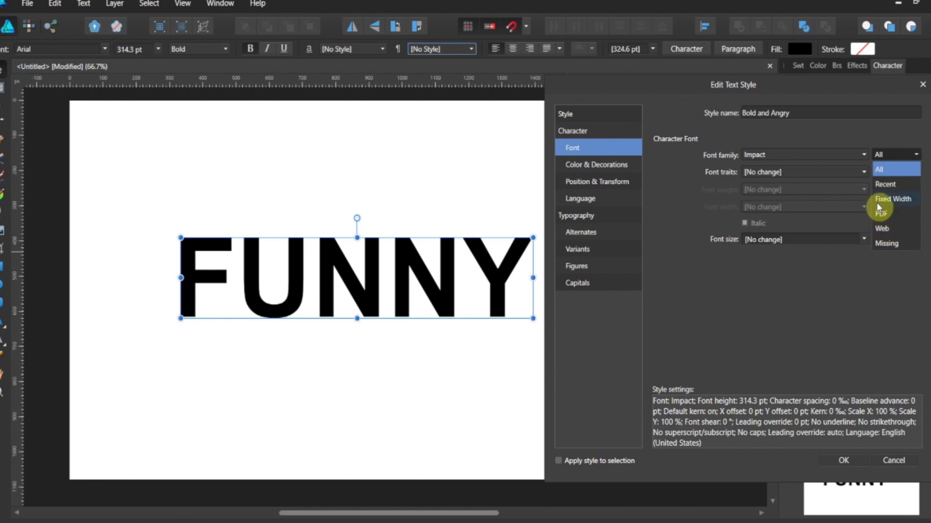
pyautogui.click(867, 175)
pyautogui.click(864, 174)
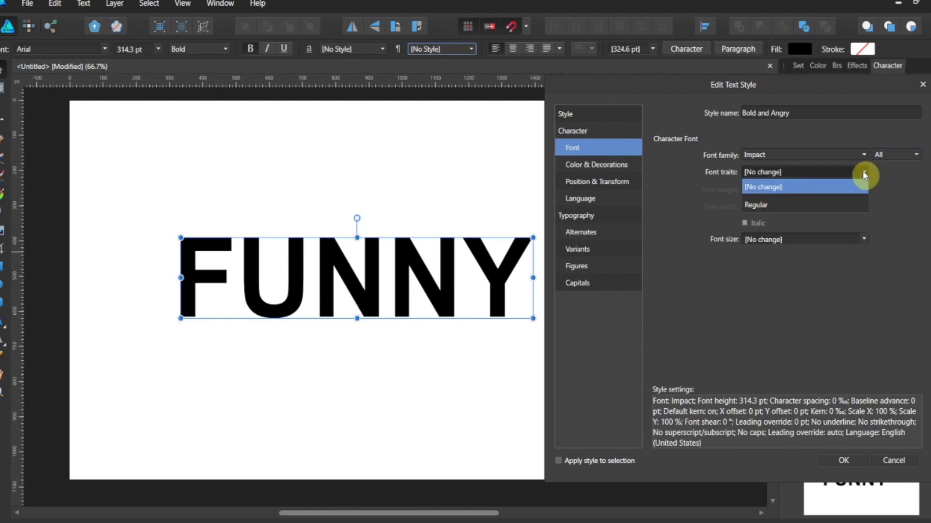
pyautogui.click(797, 203)
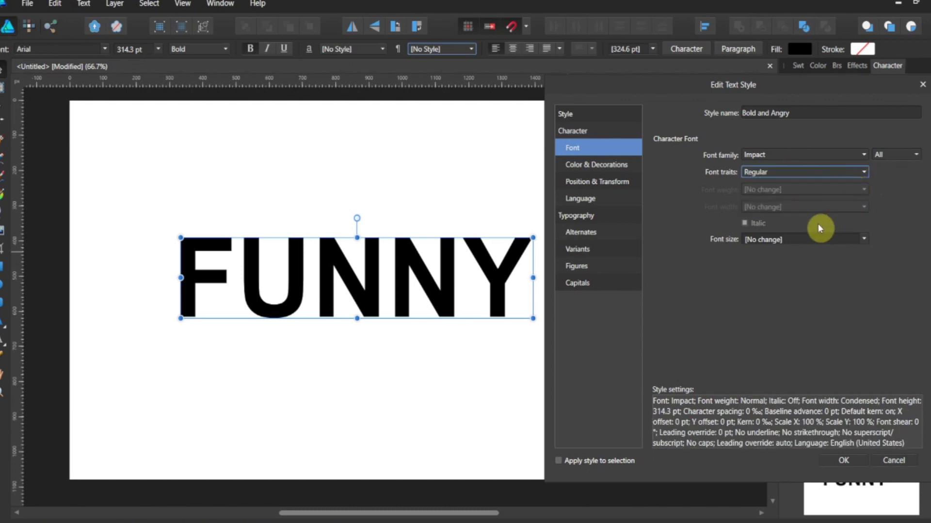
# - Set the style's text fill to red from the Colors swatches
pyautogui.click(623, 167)
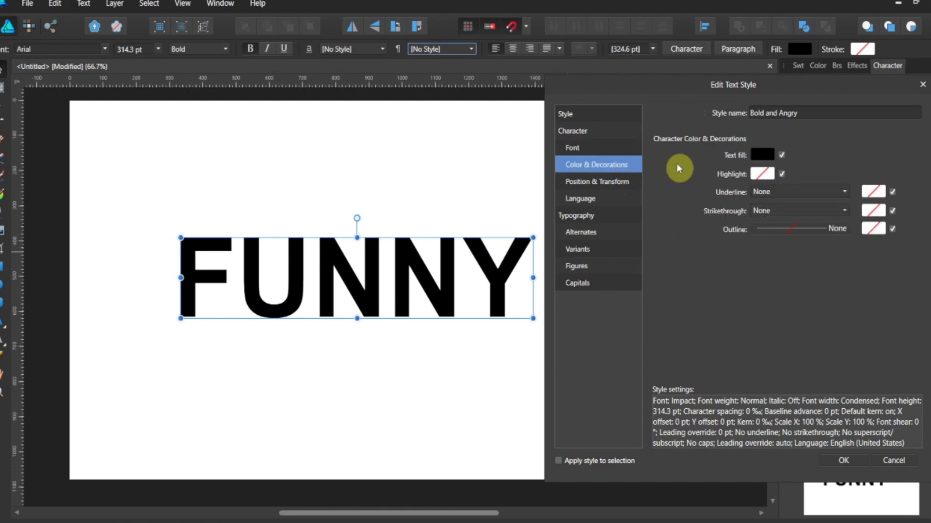
pyautogui.click(764, 156)
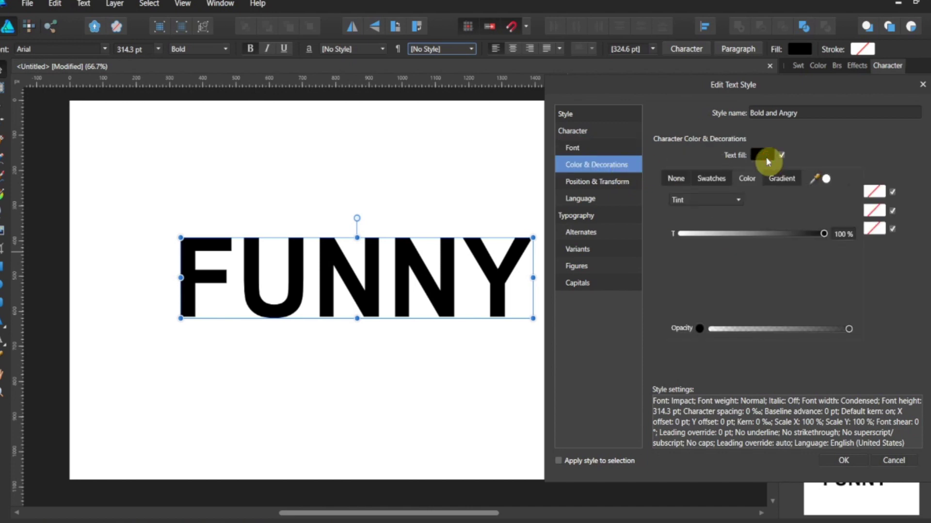
pyautogui.click(713, 180)
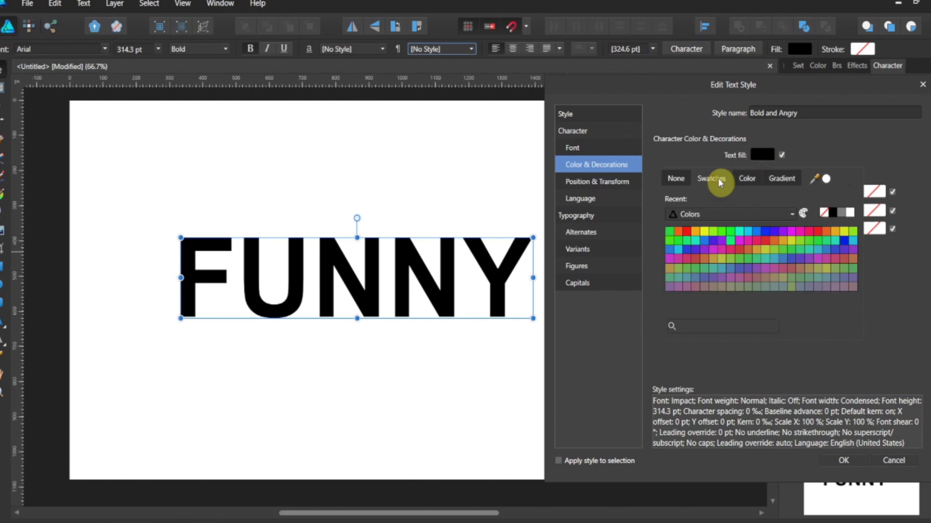
pyautogui.click(686, 232)
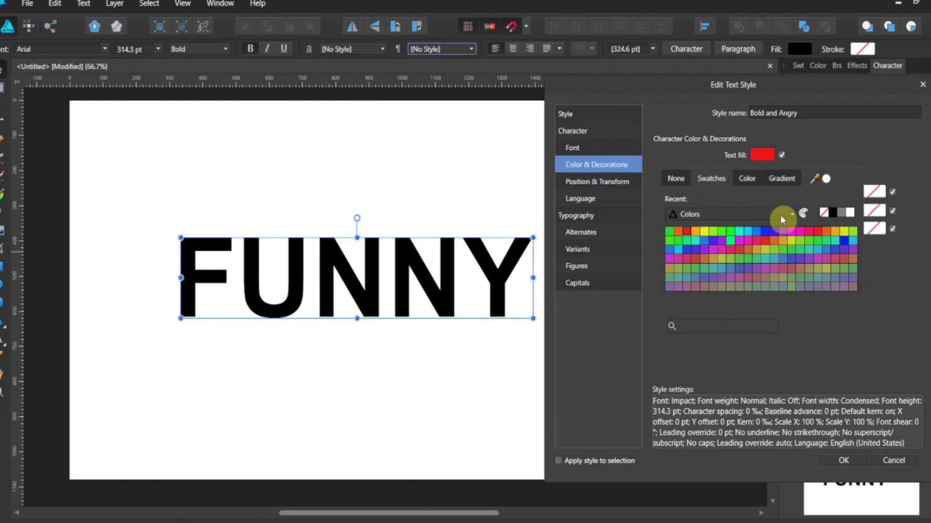
# - Give the style a 49° shear and 141% vertical scale in Position & Transform
pyautogui.click(625, 185)
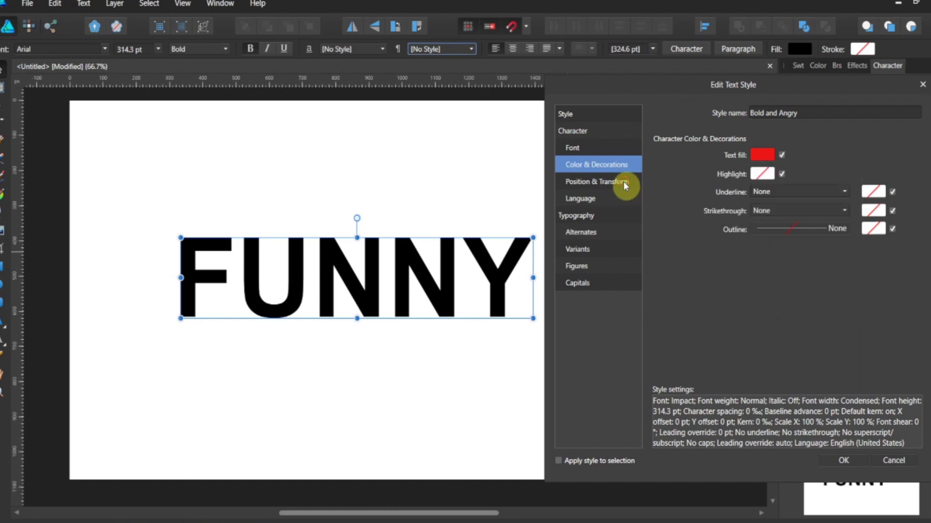
pyautogui.click(623, 184)
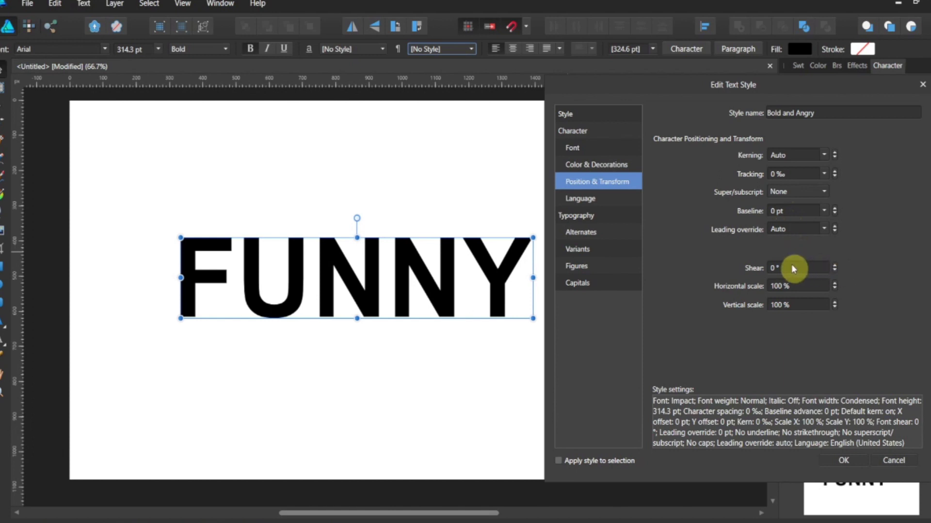
pyautogui.moveTo(835, 265); pyautogui.dragTo(836, 269)
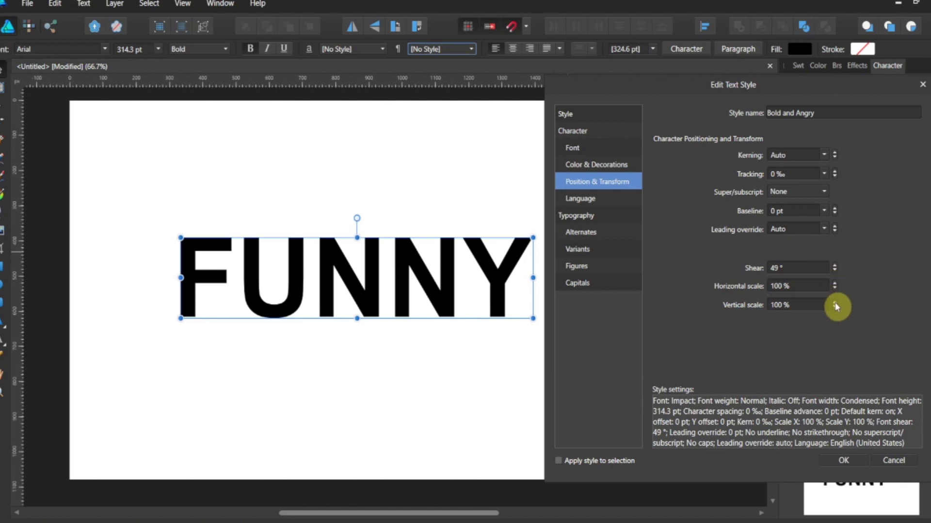
pyautogui.moveTo(834, 304); pyautogui.dragTo(835, 304)
pyautogui.click(834, 302)
pyautogui.click(835, 302)
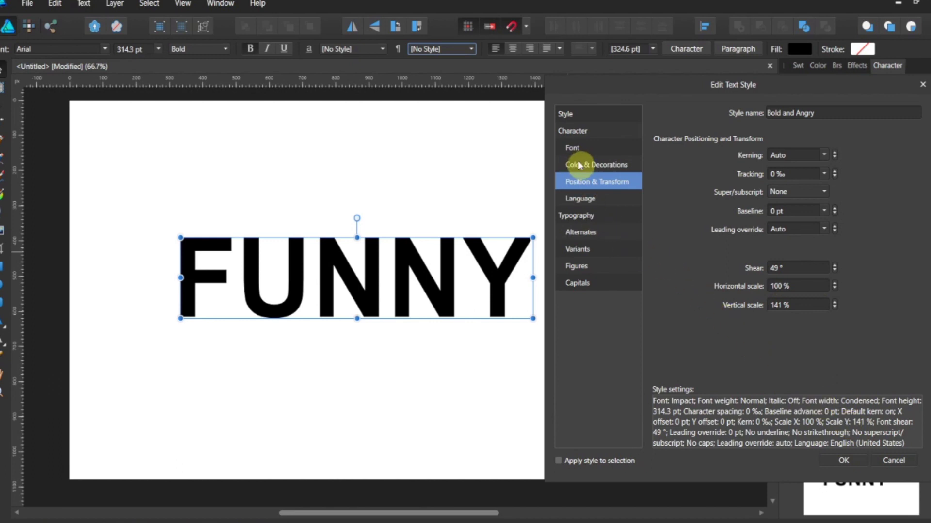
# - Review the Typography, Alternates, Variants, Figures and Capitals pages without changing anything
pyautogui.click(568, 221)
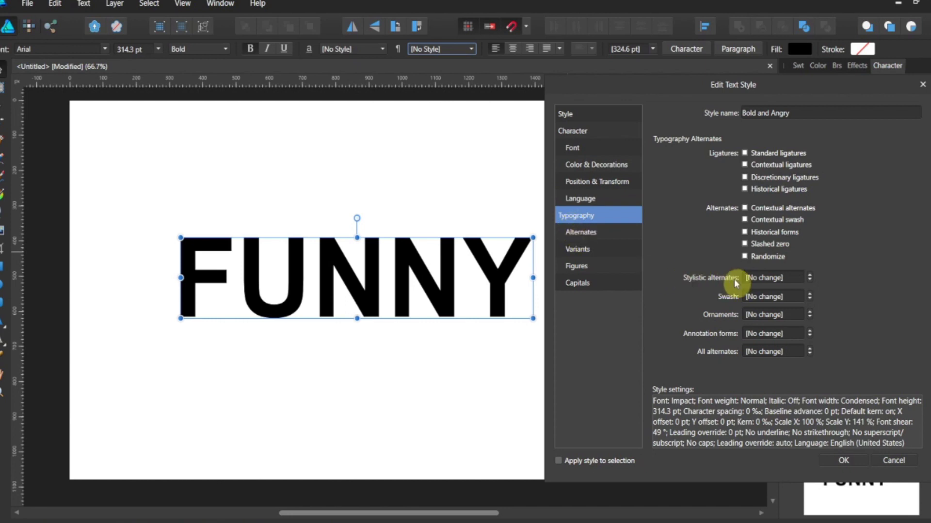
pyautogui.click(604, 235)
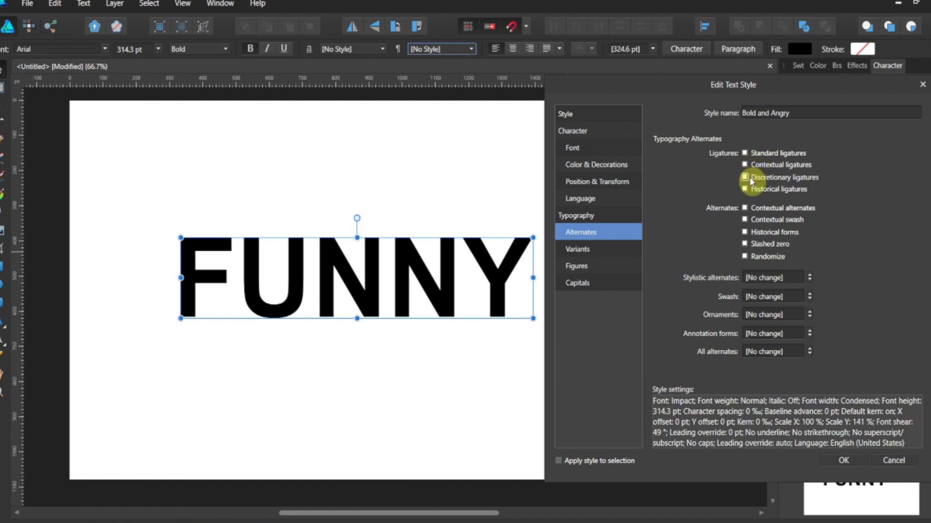
pyautogui.click(618, 252)
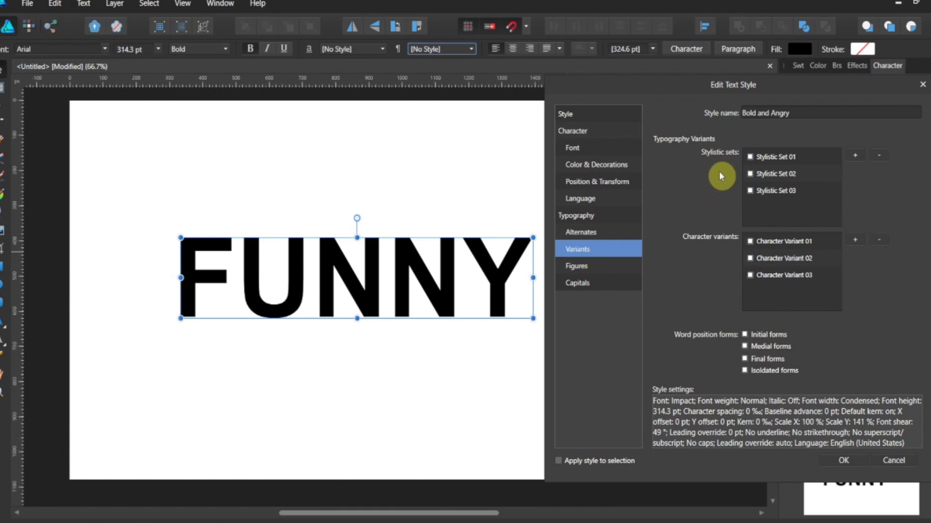
pyautogui.click(609, 267)
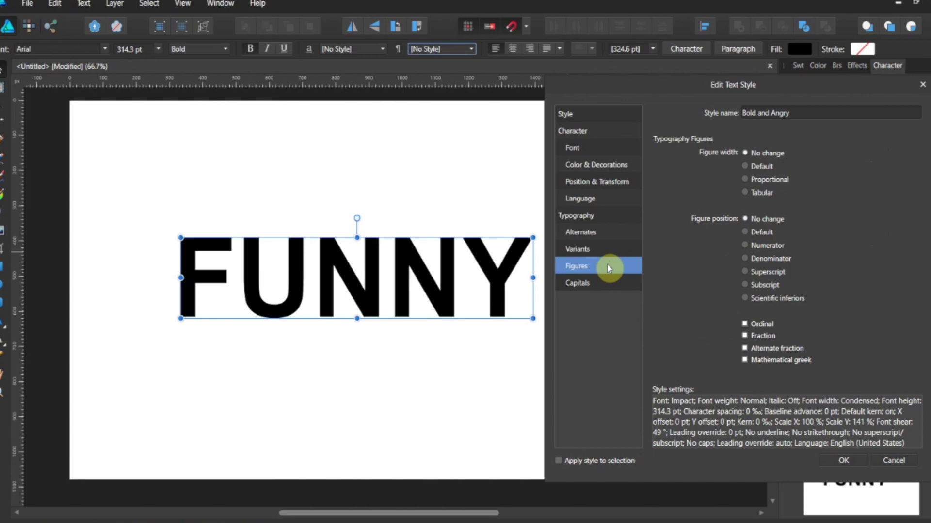
pyautogui.click(597, 290)
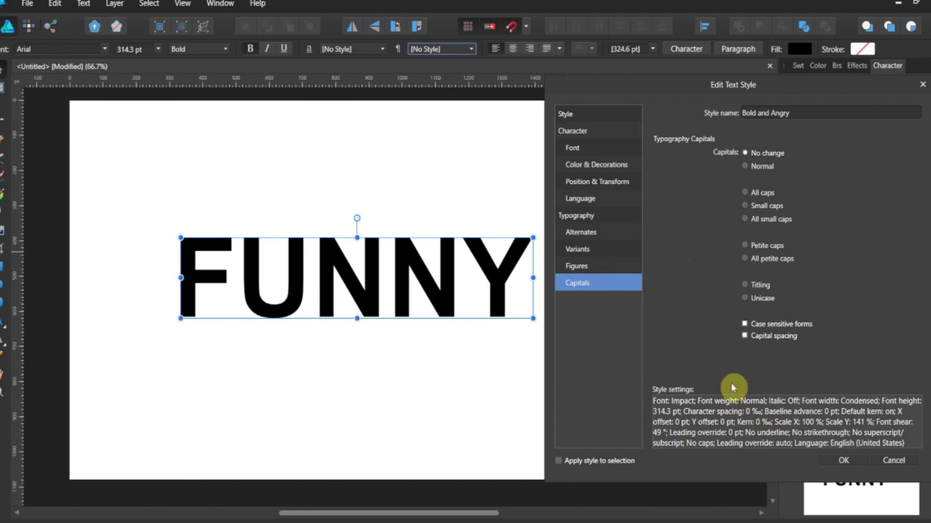
# - Save the Bold and Angry style and apply it to the whole word FUNNY
pyautogui.click(845, 460)
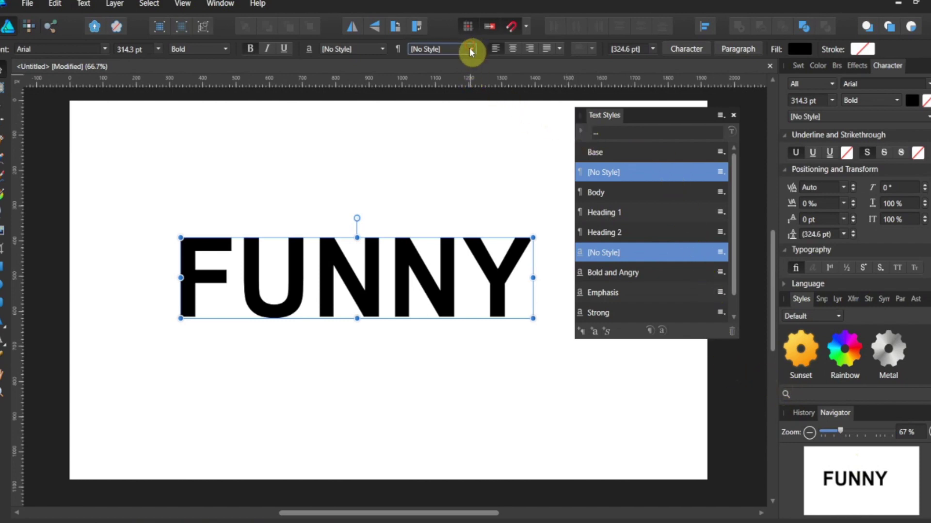
pyautogui.click(486, 264)
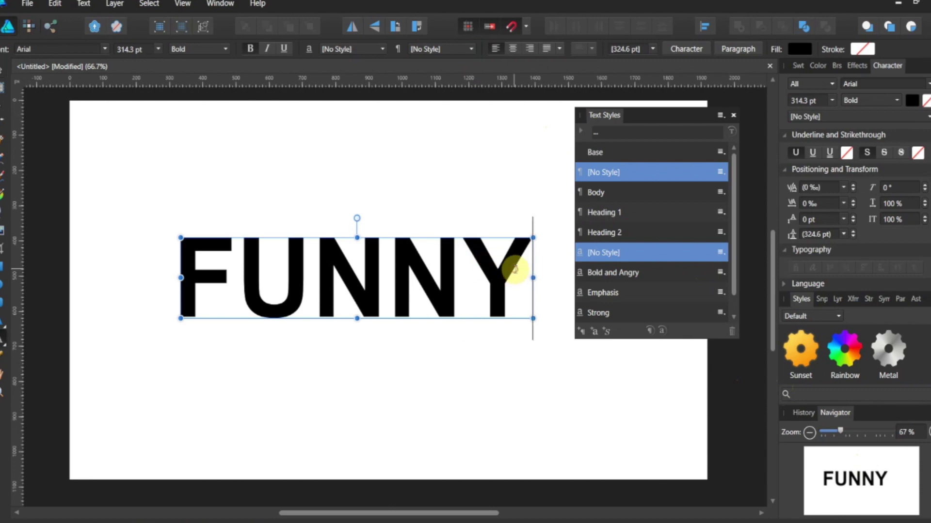
pyautogui.moveTo(513, 265); pyautogui.dragTo(143, 242)
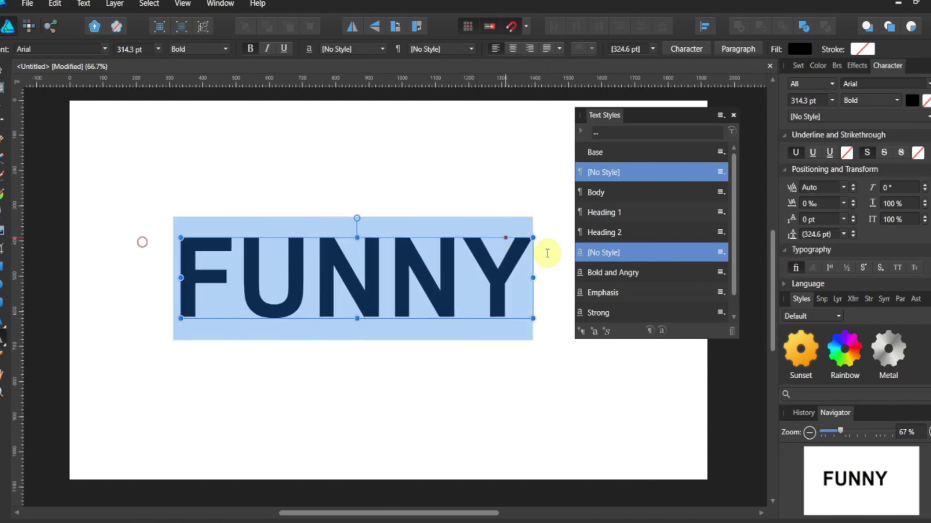
pyautogui.click(630, 276)
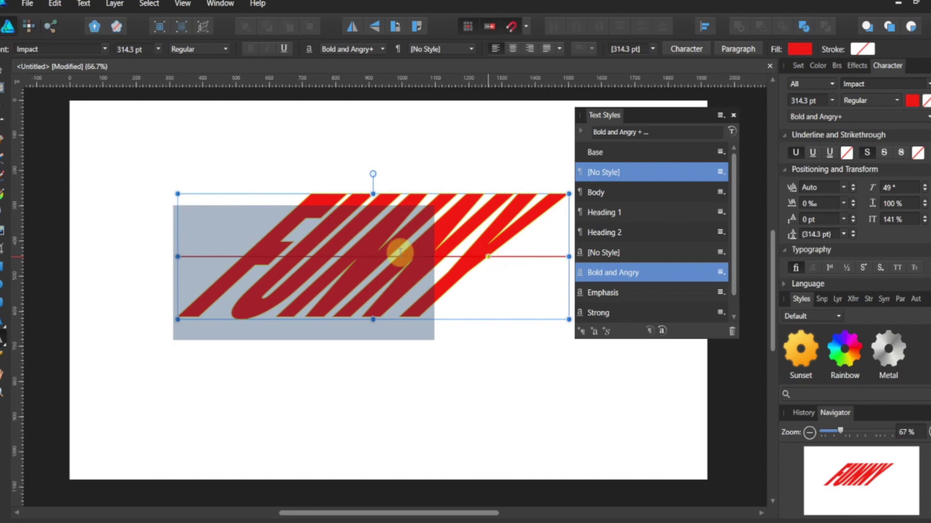
# - Stretch the FUNNY text frame leftward so its vertical scale reads 114%
pyautogui.click(181, 256)
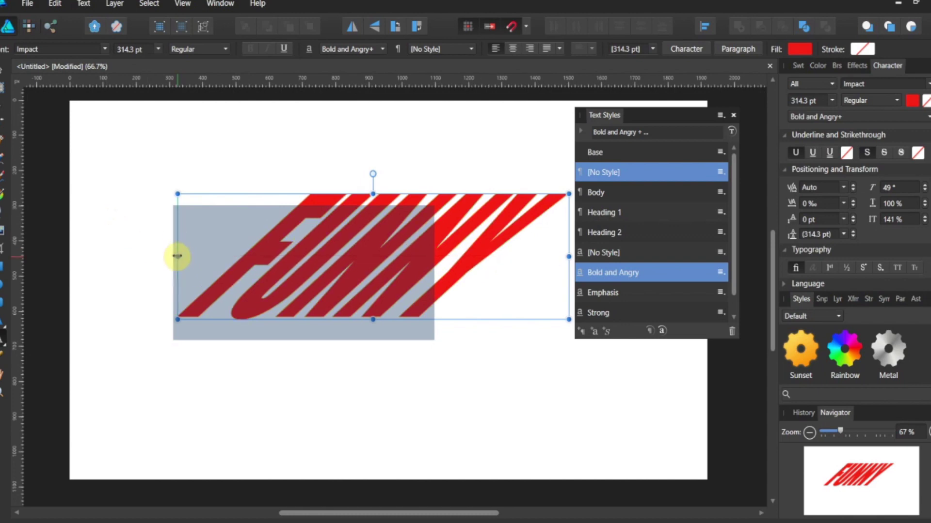
pyautogui.moveTo(177, 258); pyautogui.dragTo(138, 247)
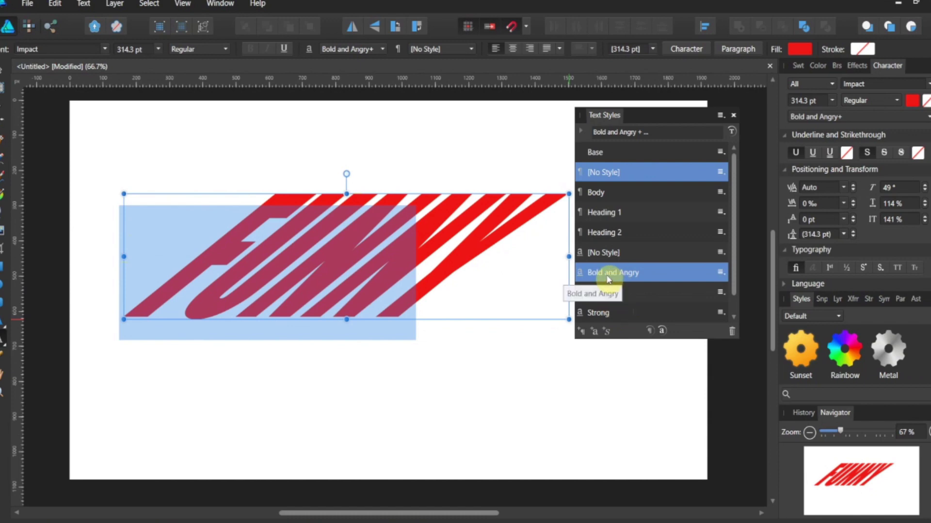
pyautogui.click(720, 273)
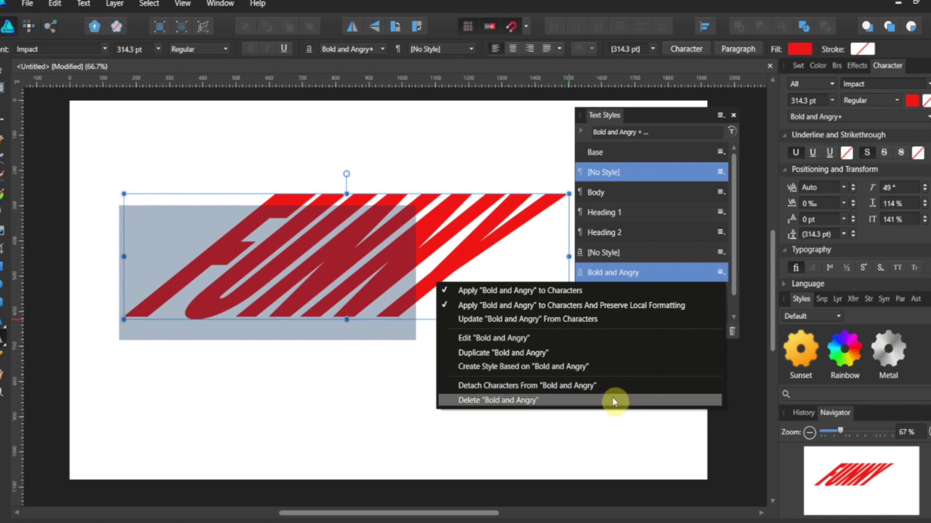
# - Dismiss the style menus, deselect the text, and close the Text Styles panel
pyautogui.click(721, 116)
pyautogui.click(721, 116)
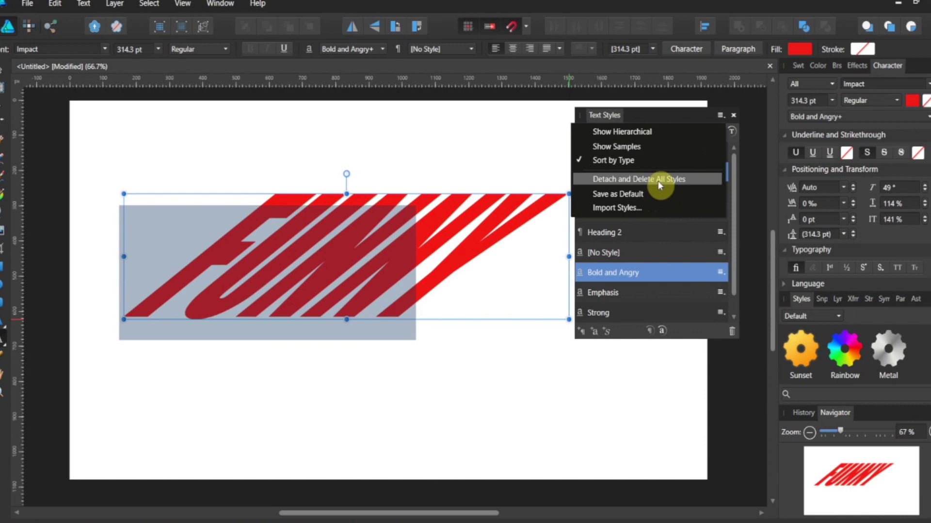
pyautogui.click(667, 109)
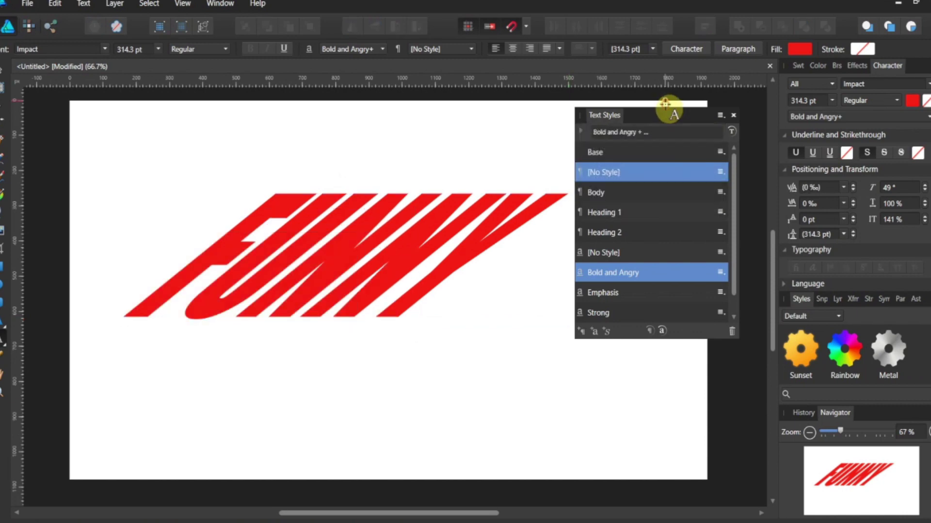
pyautogui.click(735, 116)
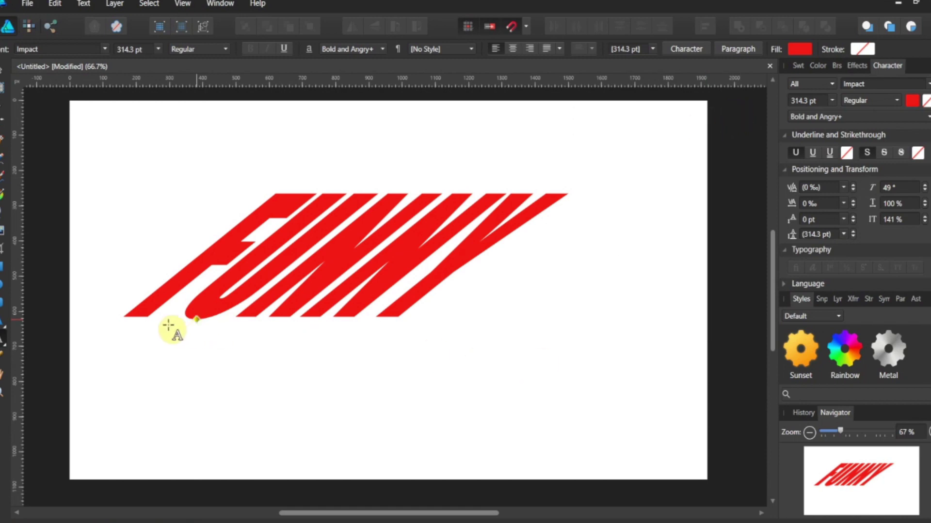
# - Add a new artistic text line reading DAYLIGHT below FUNNY and select it
pyautogui.moveTo(165, 364); pyautogui.dragTo(210, 406)
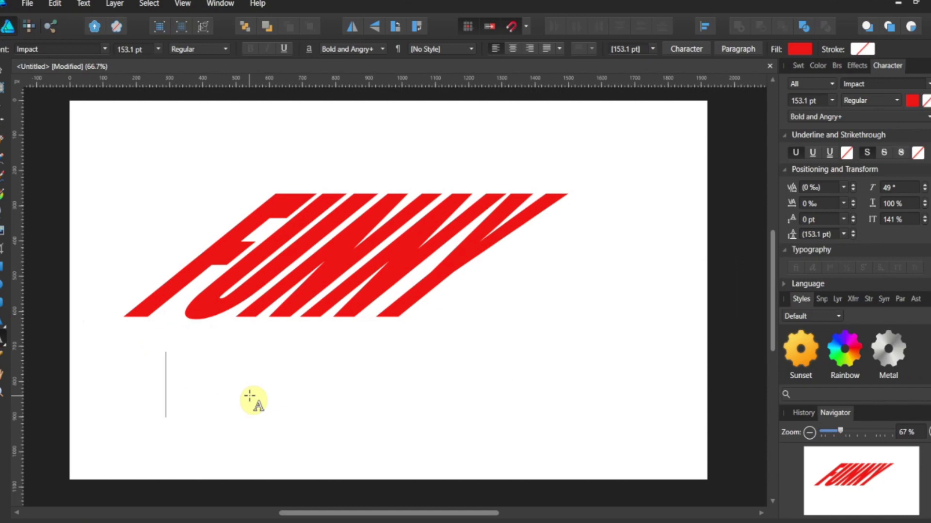
pyautogui.write('DAYLIGHT')
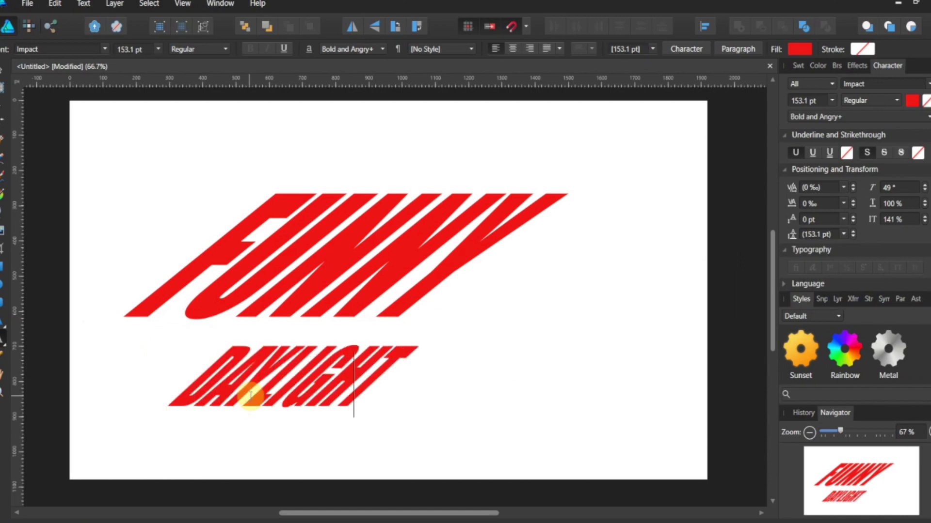
pyautogui.moveTo(354, 383); pyautogui.dragTo(176, 350)
pyautogui.moveTo(354, 382); pyautogui.dragTo(171, 353)
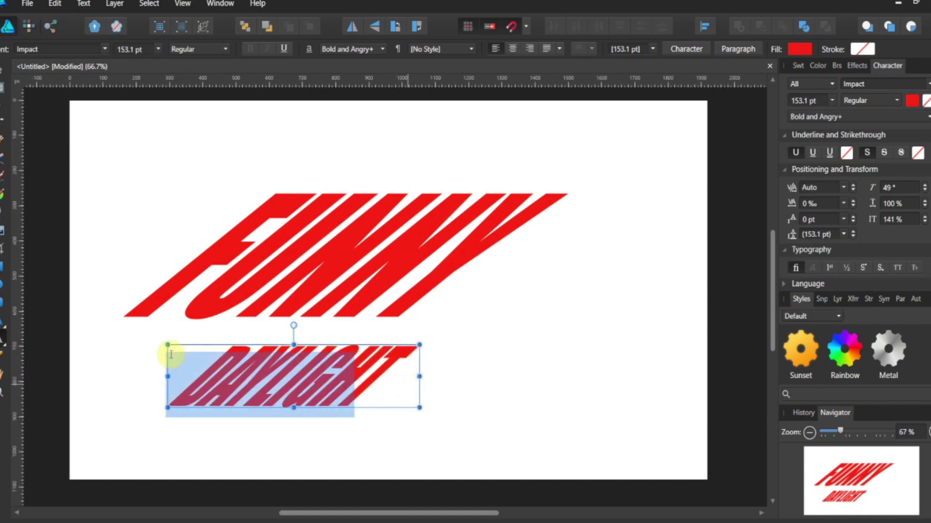
# - Give DAYLIGHT the Strong character style and the Heading 1 paragraph style
pyautogui.click(471, 50)
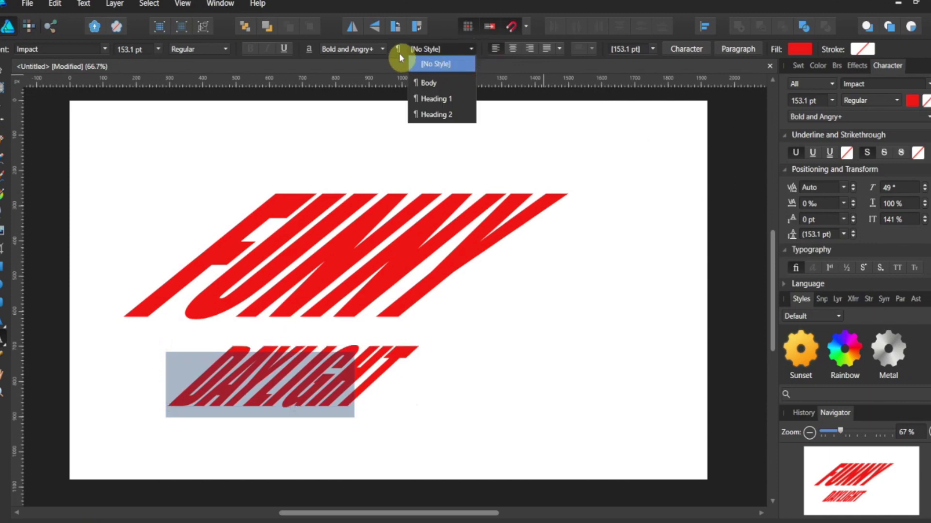
pyautogui.click(382, 49)
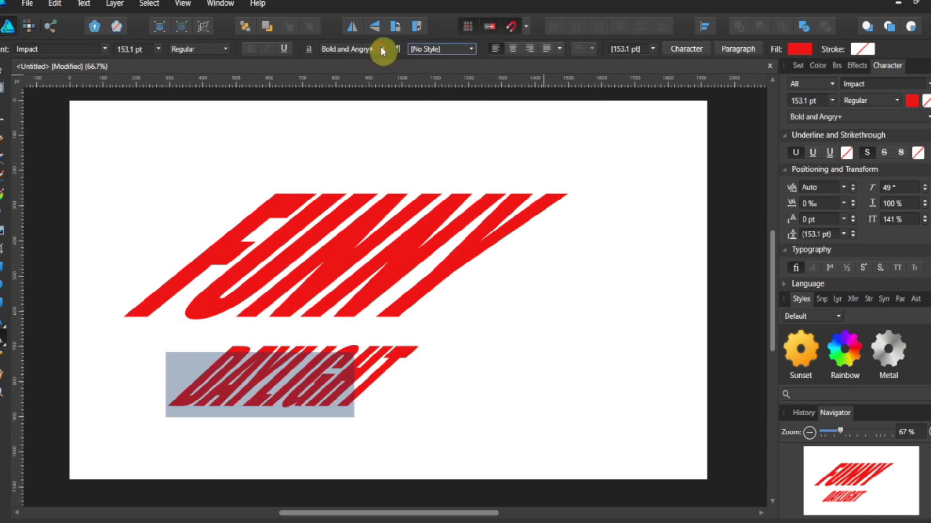
pyautogui.click(382, 48)
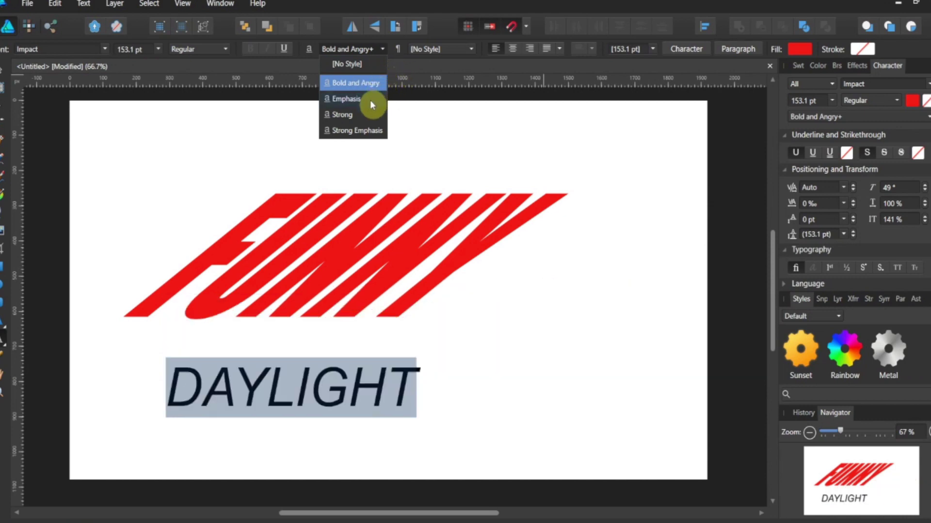
pyautogui.click(369, 114)
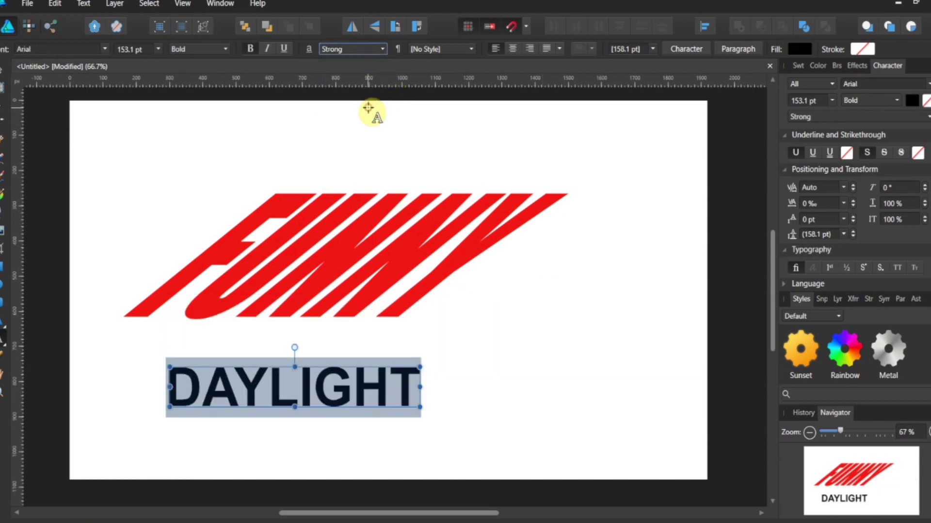
pyautogui.click(471, 49)
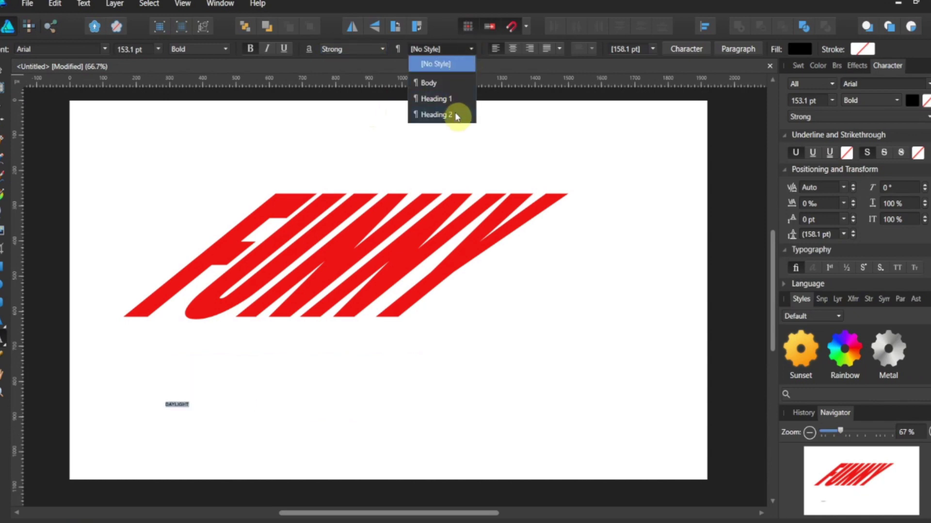
pyautogui.click(460, 99)
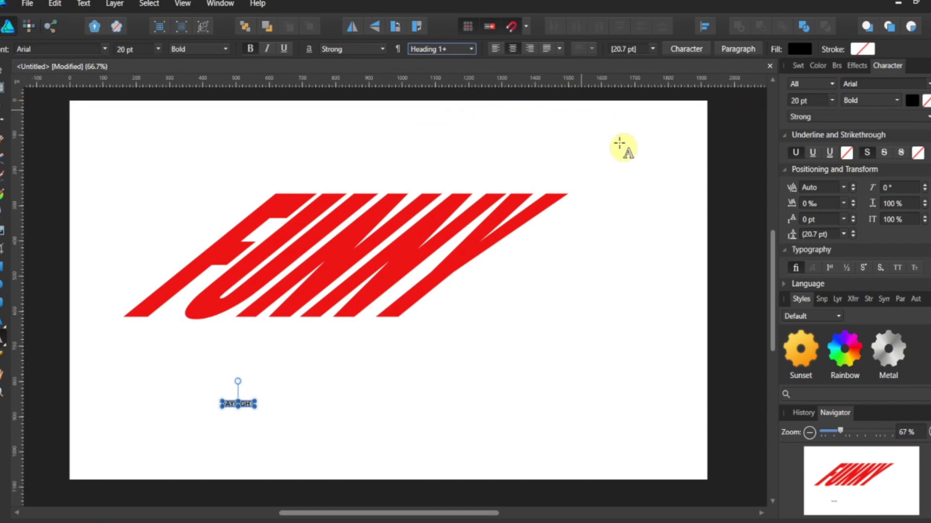
pyautogui.click(218, 4)
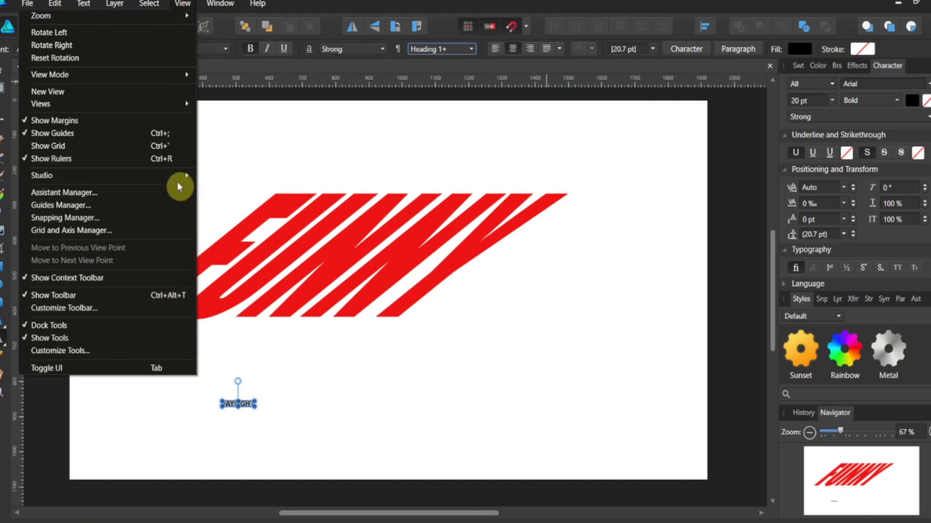
# - Apply the Bold and Angry text style to DAYLIGHT from the Text Styles panel
pyautogui.moveTo(181, 176)
pyautogui.click(242, 388)
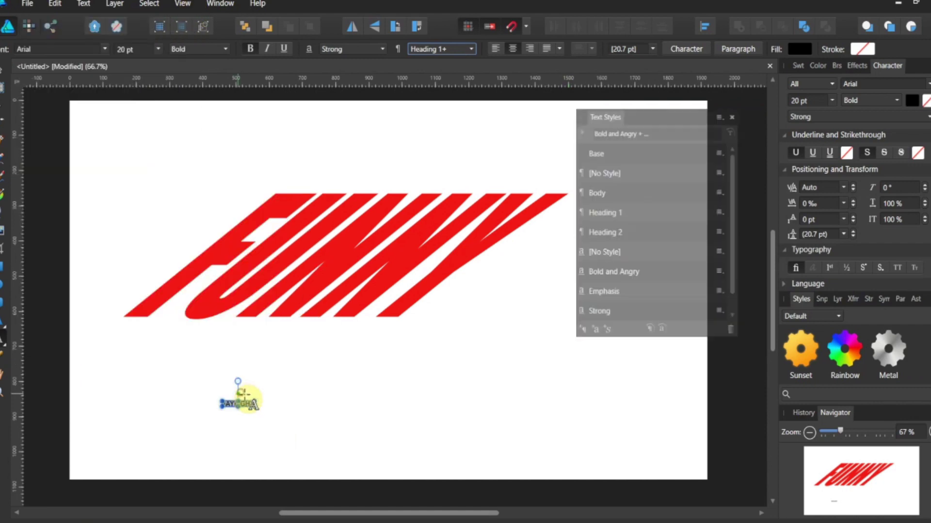
pyautogui.click(610, 274)
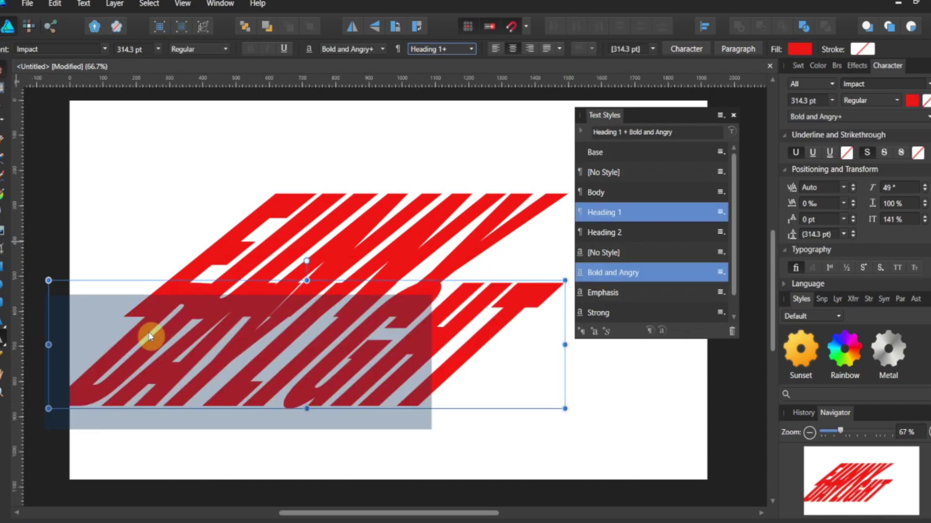
# - Position DAYLIGHT directly beneath FUNNY, deselect everything, and move the Text Styles panel aside
pyautogui.moveTo(219, 385); pyautogui.dragTo(297, 422)
pyautogui.click(194, 216)
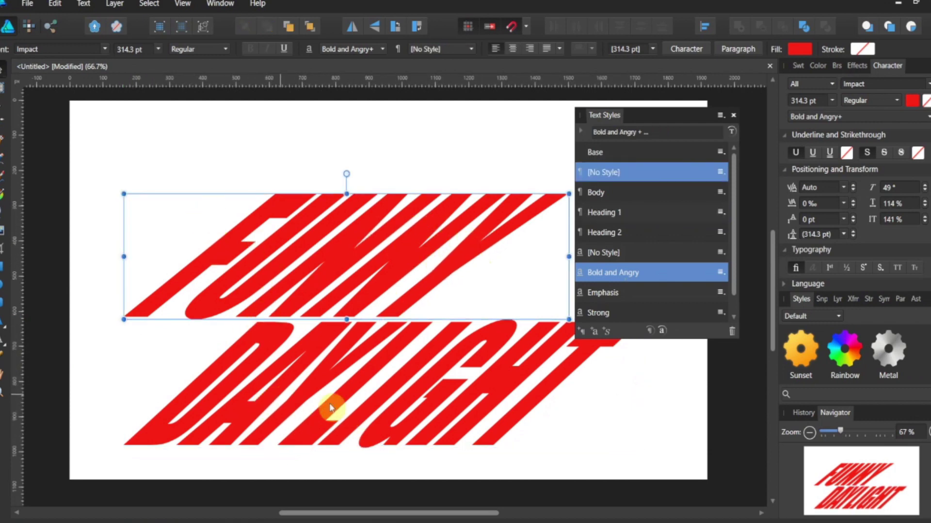
pyautogui.click(261, 172)
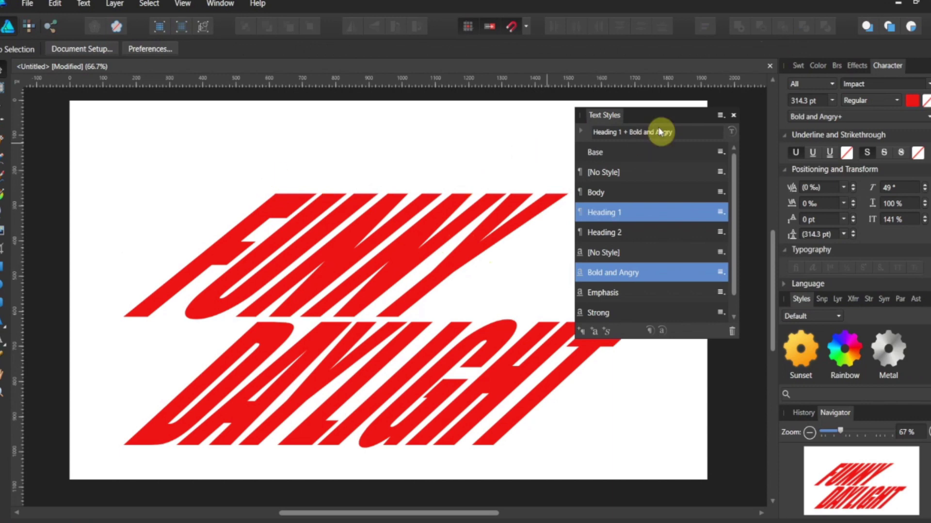
pyautogui.moveTo(609, 120); pyautogui.dragTo(699, 154)
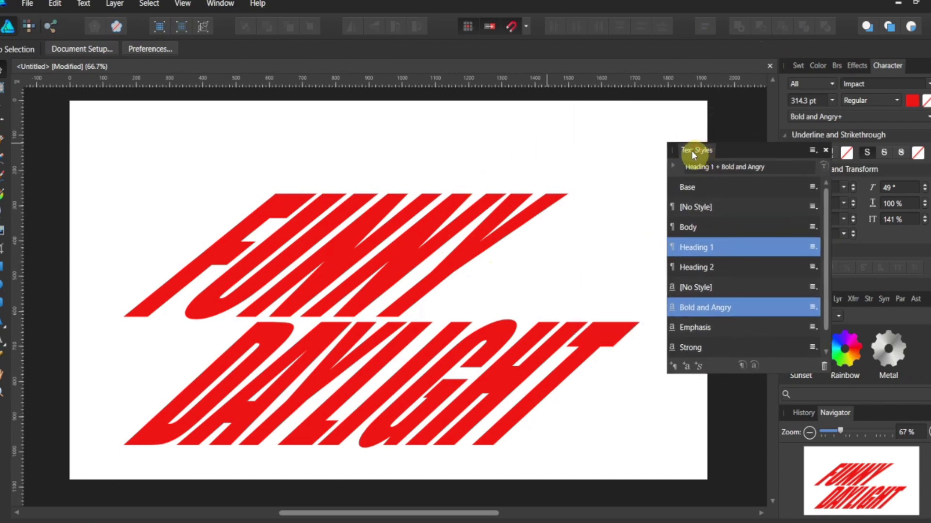